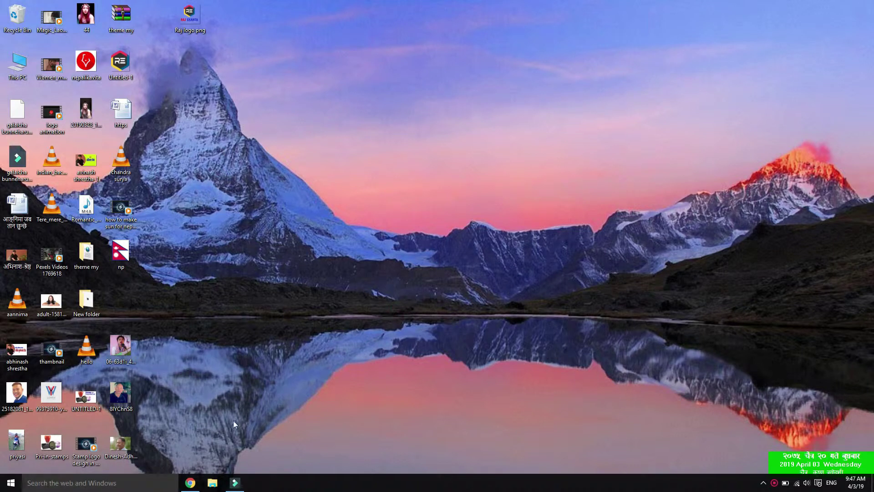
Step: Launch Adobe Illustrator CS6 from the Windows Start menu
click(11, 483)
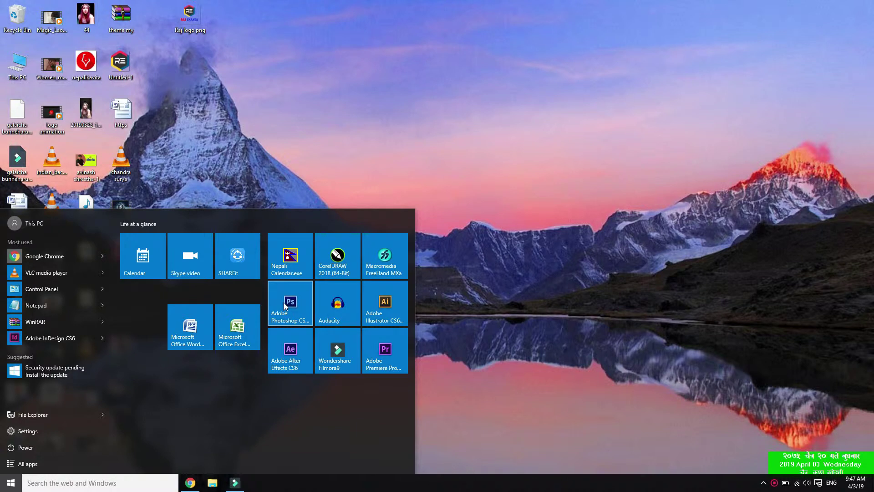
click(387, 307)
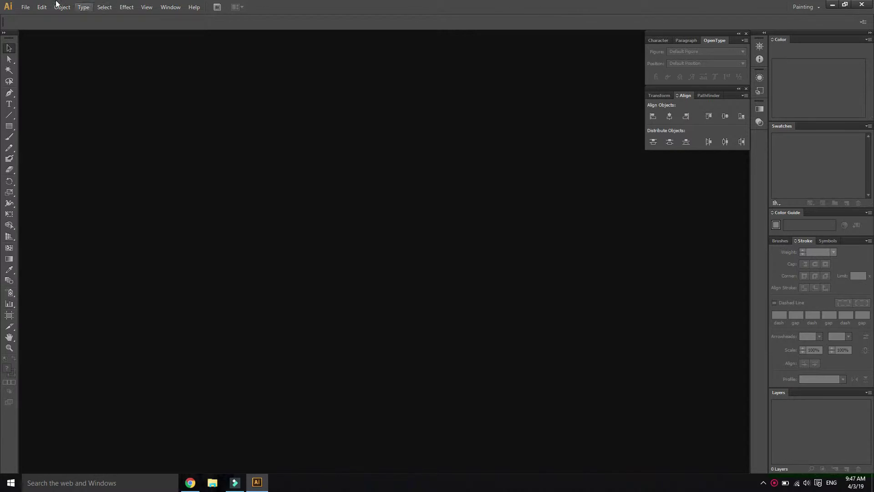
Step: Create a new 20 × 20 in document through File > New
click(26, 7)
click(34, 17)
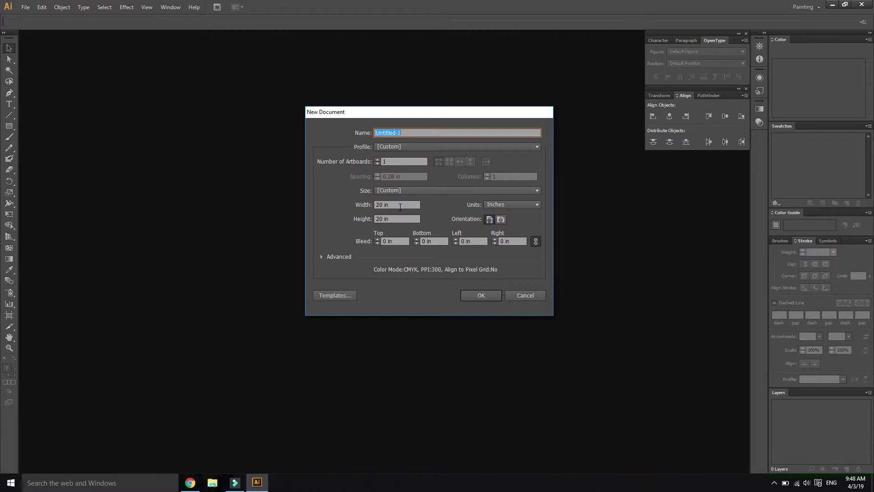
click(482, 294)
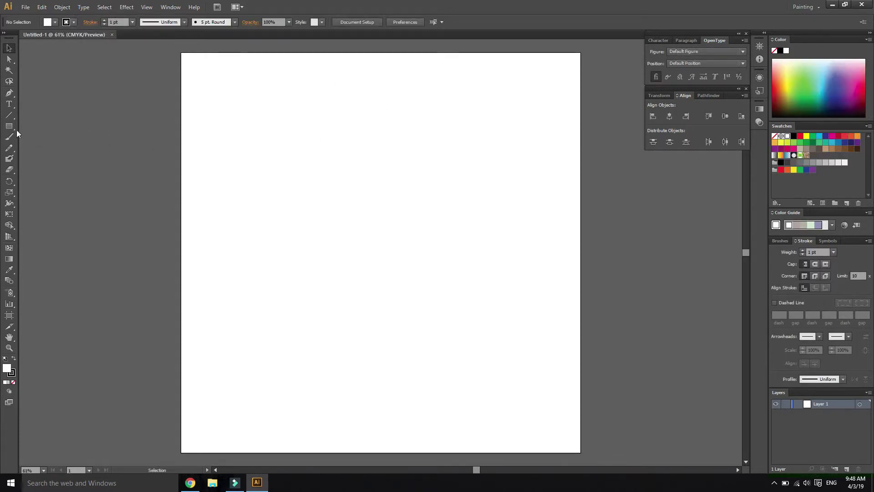
Step: Draw an exact 3 × 3 in circle with the Ellipse tool
drag(9, 126, 40, 146)
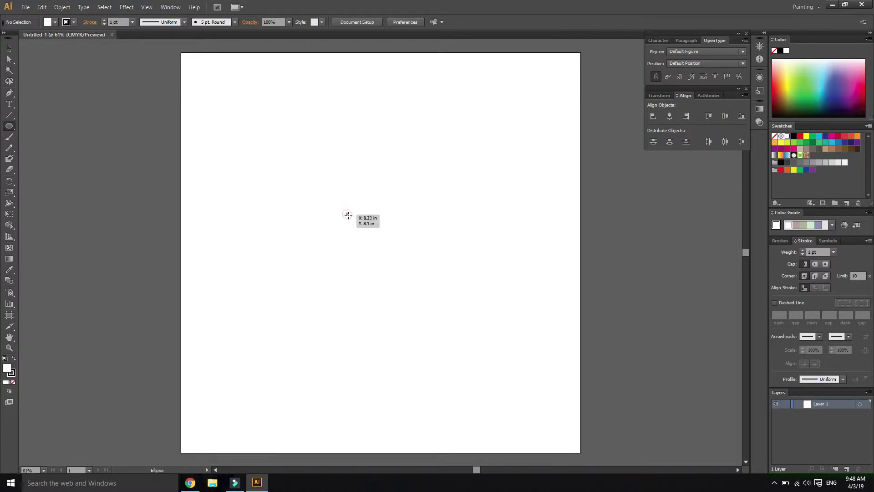
drag(347, 215, 347, 215)
key(ctrl+z)
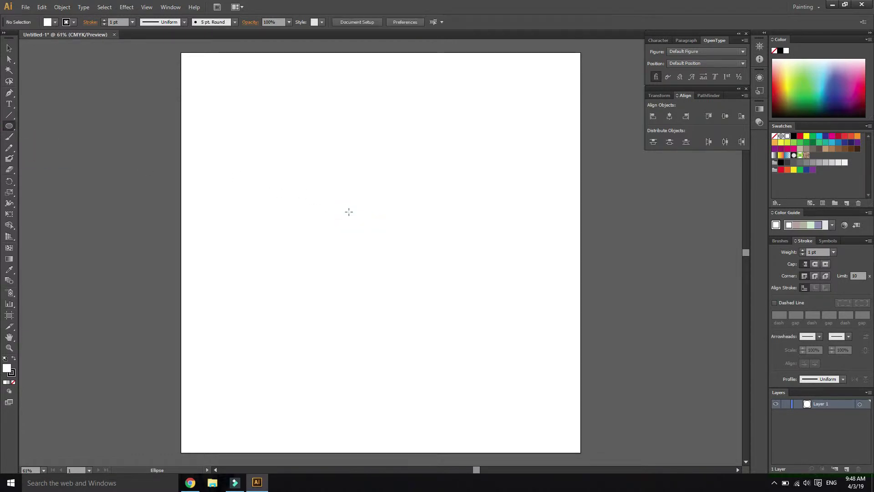
click(345, 205)
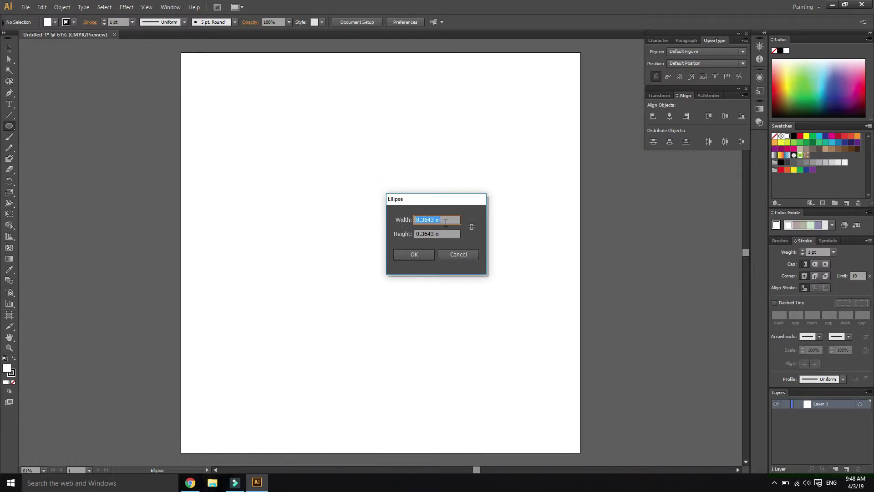
text(3)
click(443, 233)
triple_click(444, 233)
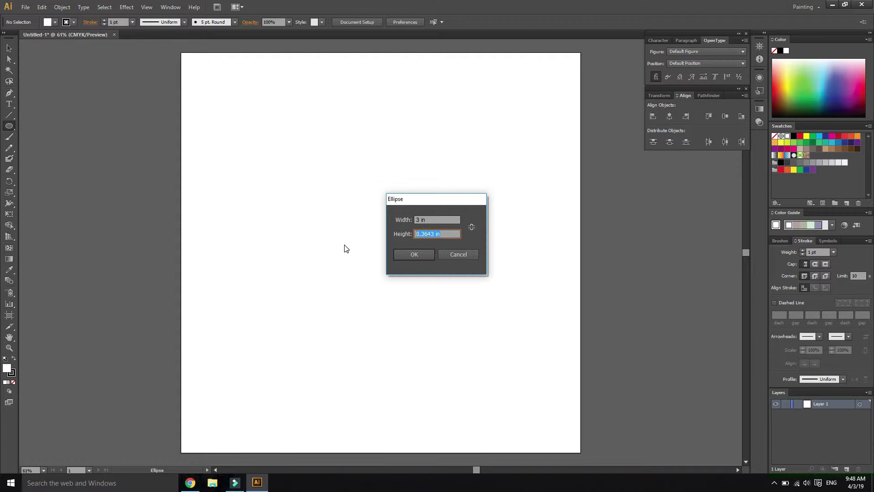
text(3)
key(Return)
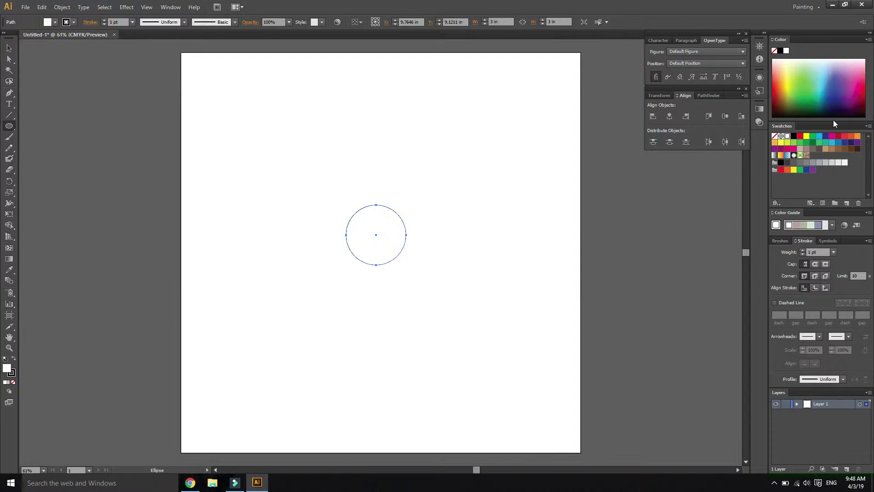
Step: Fill the circle red and set its stroke to None
click(799, 136)
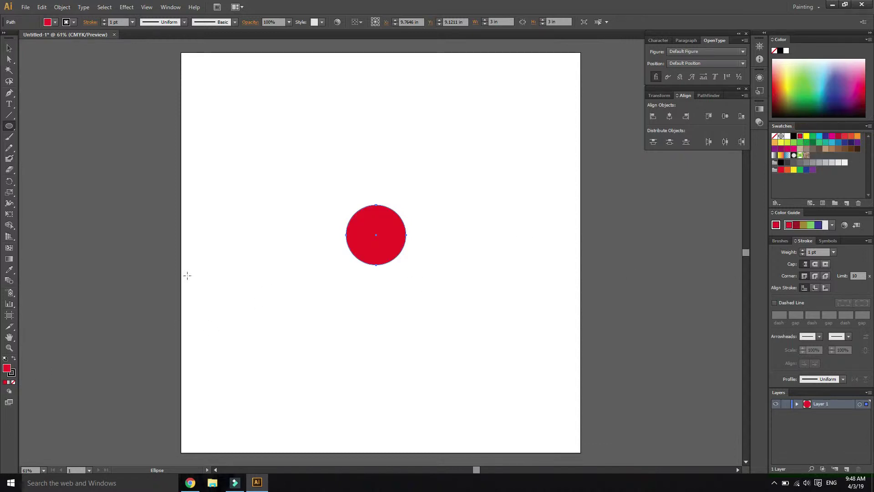
key(x)
click(13, 382)
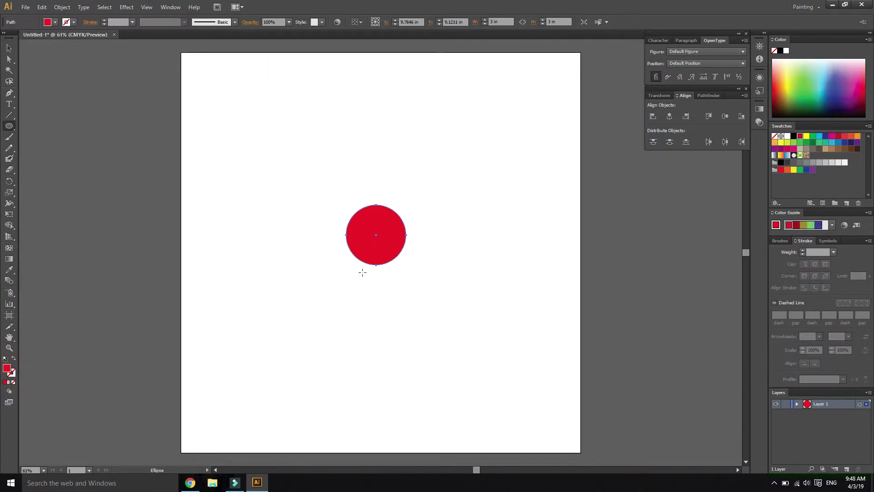
scroll(384, 249, up, 4)
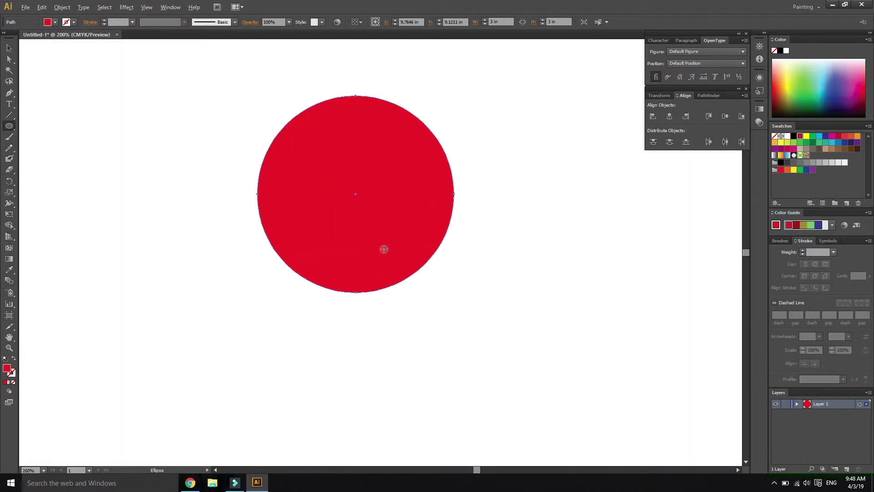
scroll(384, 249, down, 1)
drag(374, 246, 376, 250)
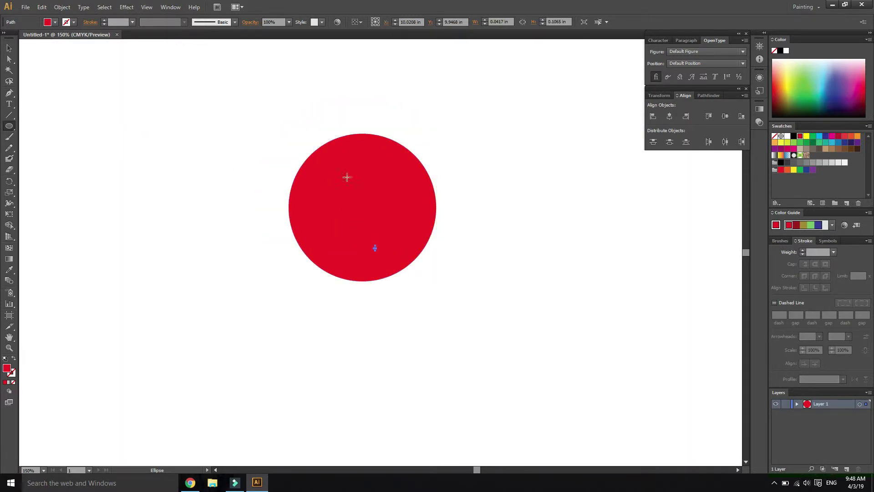
Step: Create a 3-sided polygon with 0.5 in radius at the top of the circle
click(9, 127)
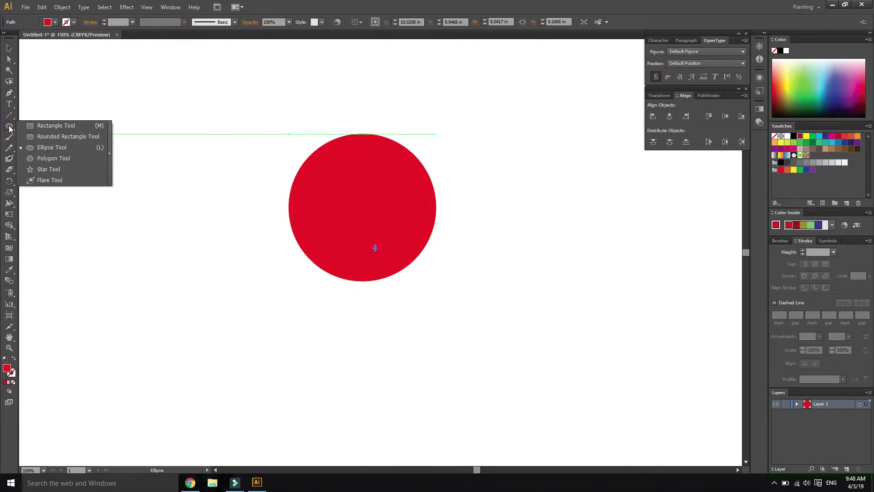
click(53, 159)
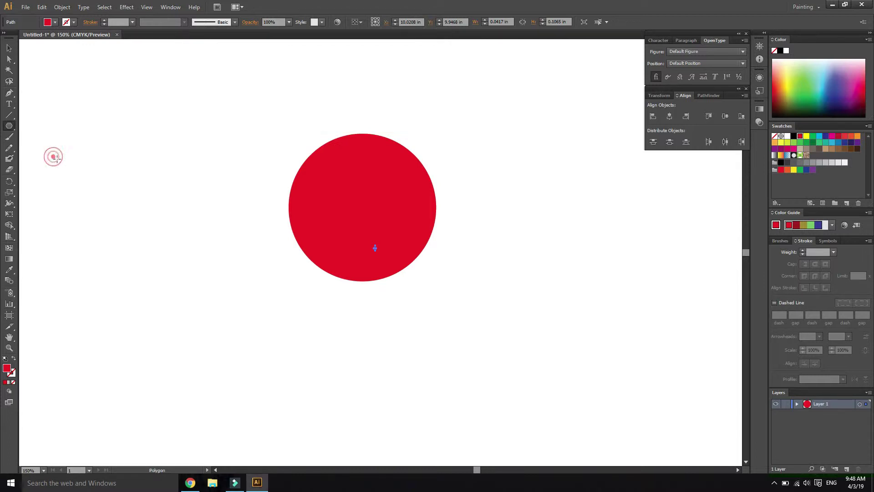
click(361, 132)
key(Tab)
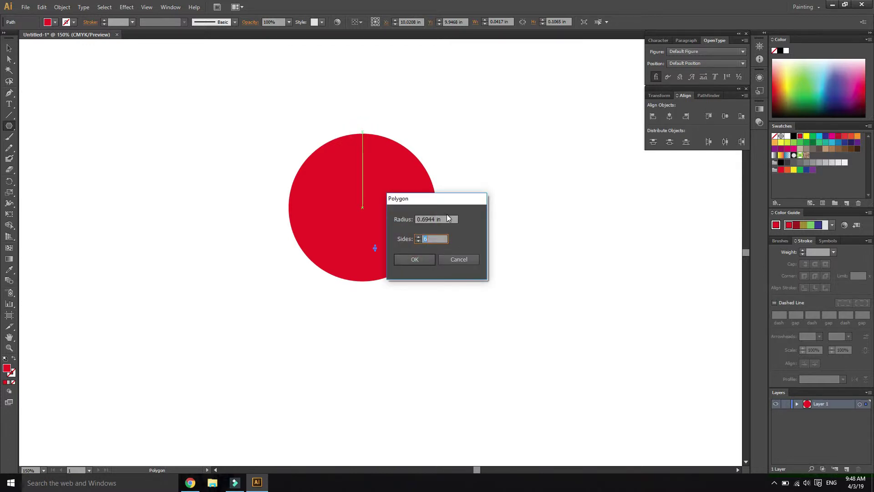
drag(444, 218, 397, 217)
text(.5)
drag(430, 242, 403, 245)
click(414, 260)
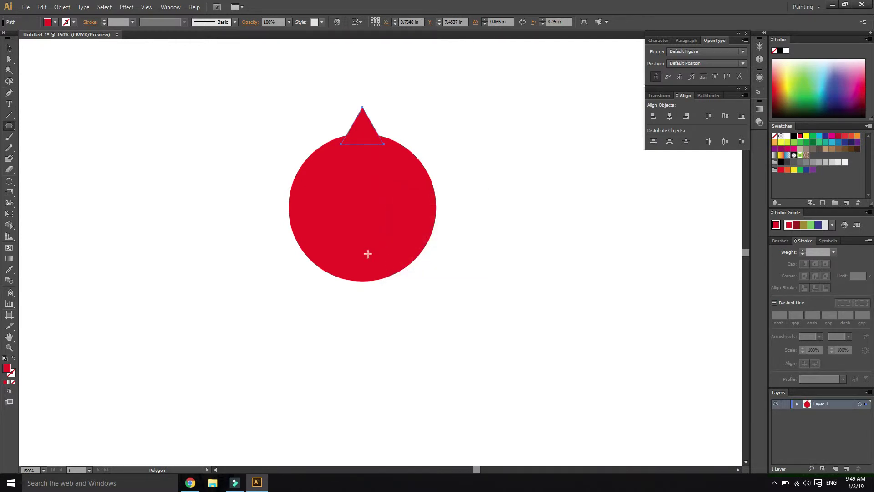
Step: Nudge the triangle slightly upward and keep it selected
click(7, 48)
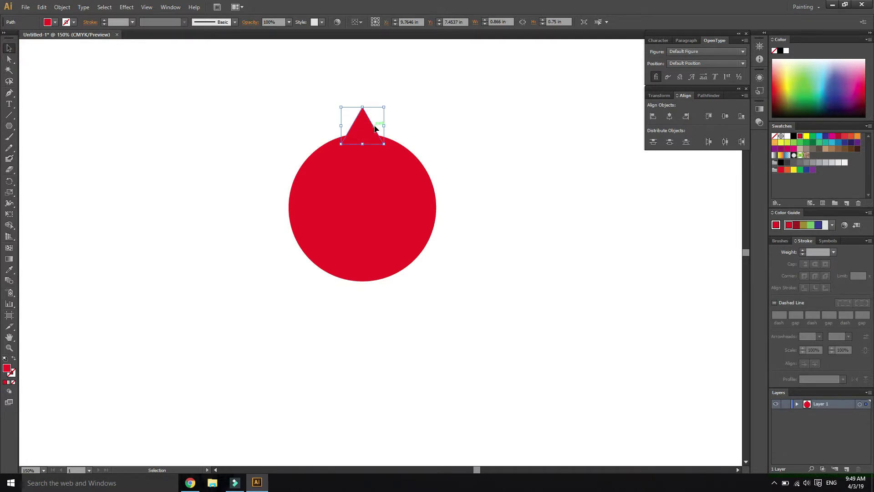
key(Up)
key(Up)
key(Up)
key(Up)
key(Up)
key(Up)
key(Up)
key(Up)
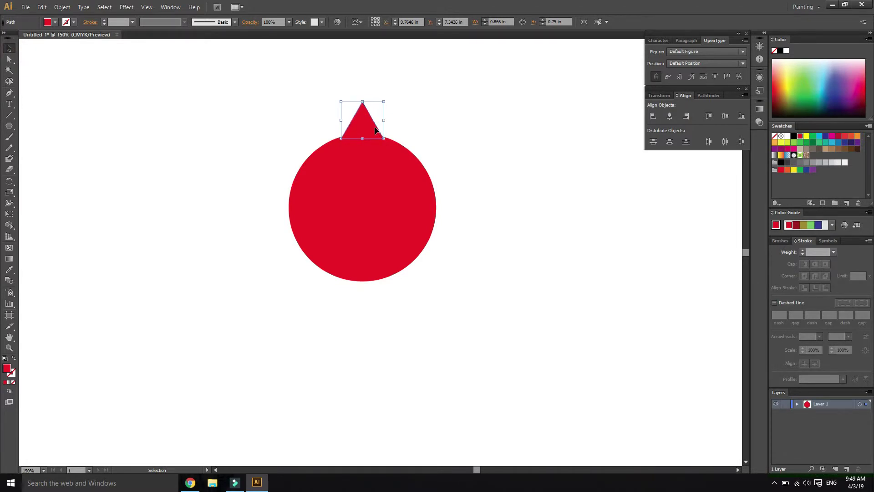
click(451, 135)
click(365, 121)
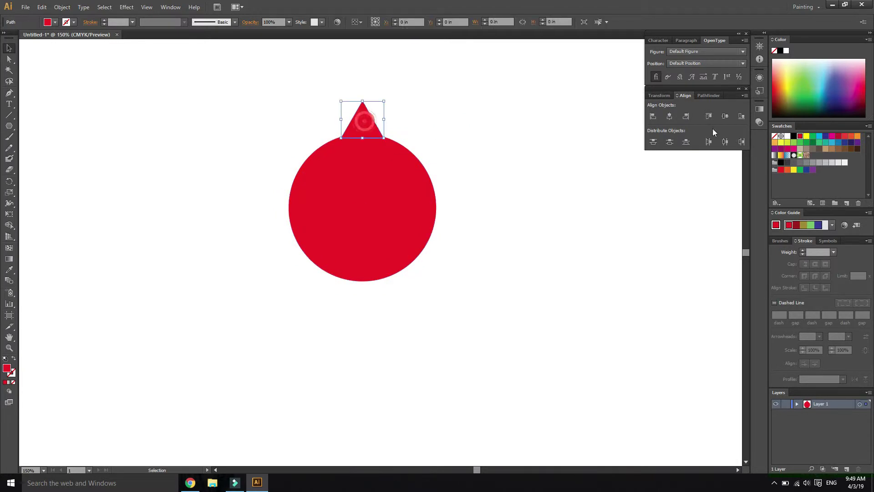
click(590, 189)
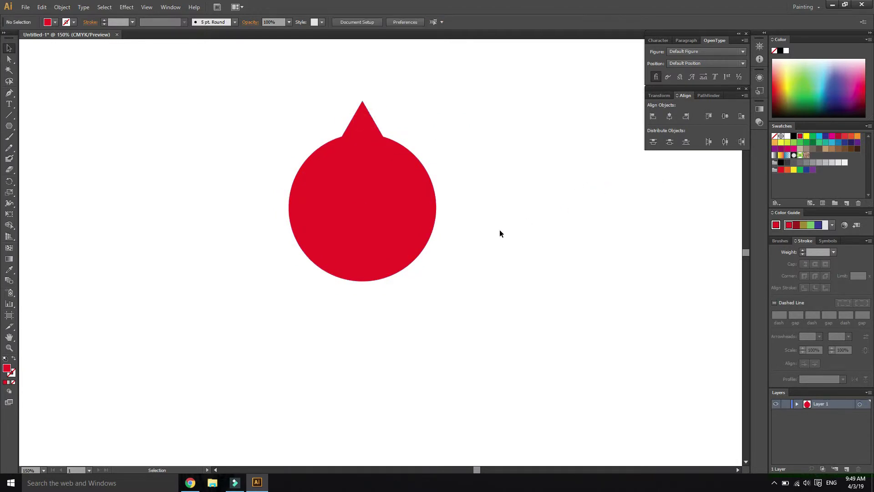
click(364, 117)
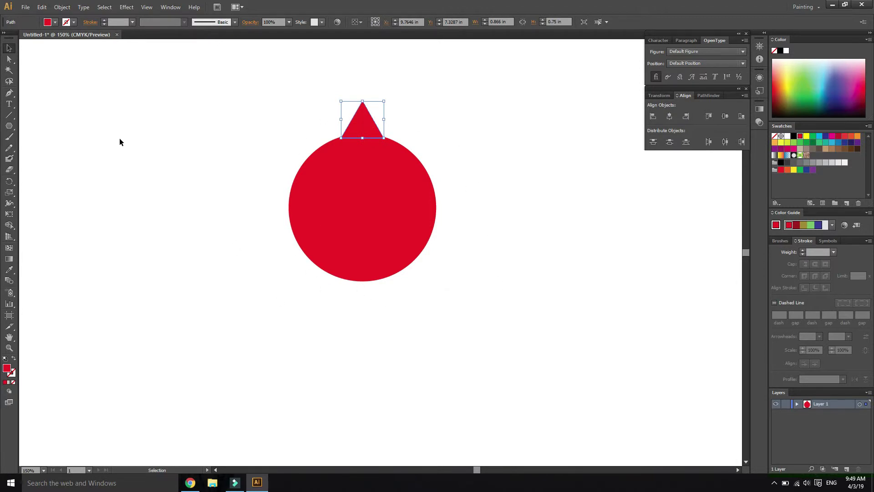
Step: Undo a trial rotation, then Alt-click the circle's centre to open the Rotate dialog
click(10, 182)
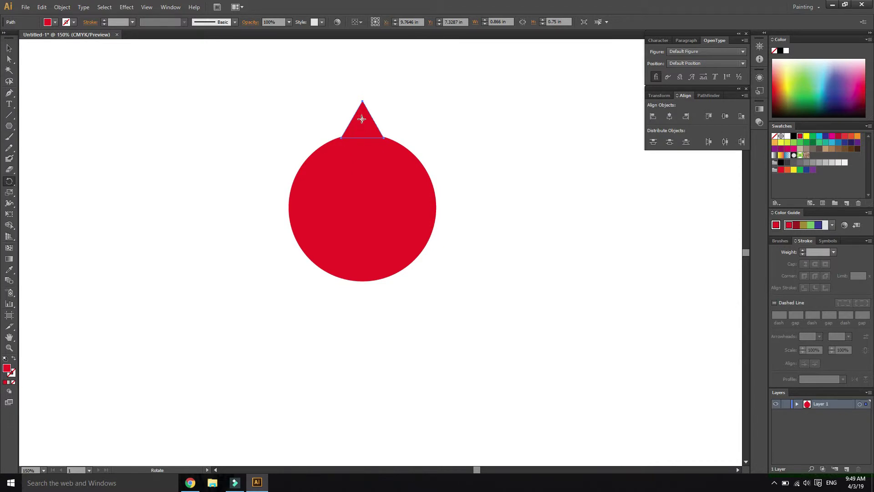
drag(360, 117, 359, 140)
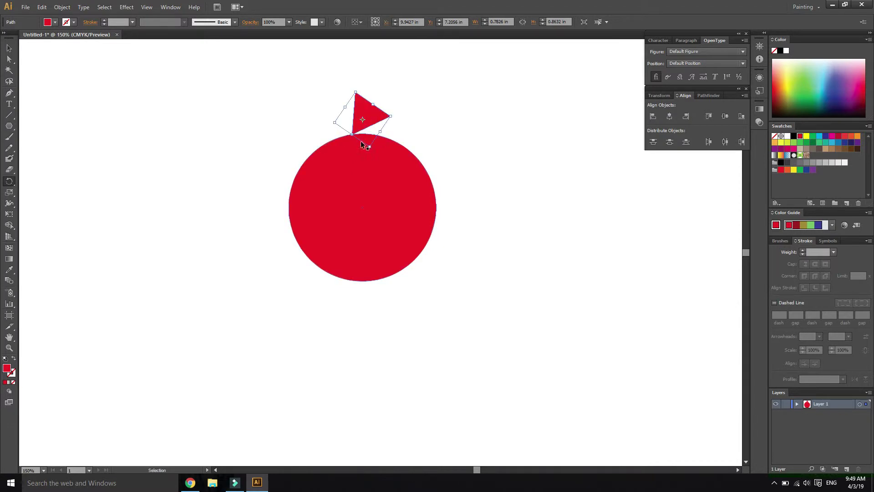
key(ctrl+z)
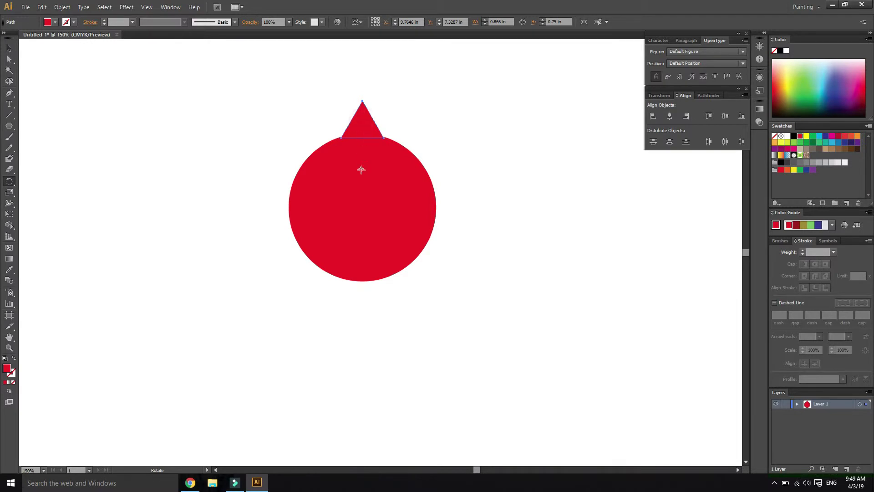
alt+click(364, 207)
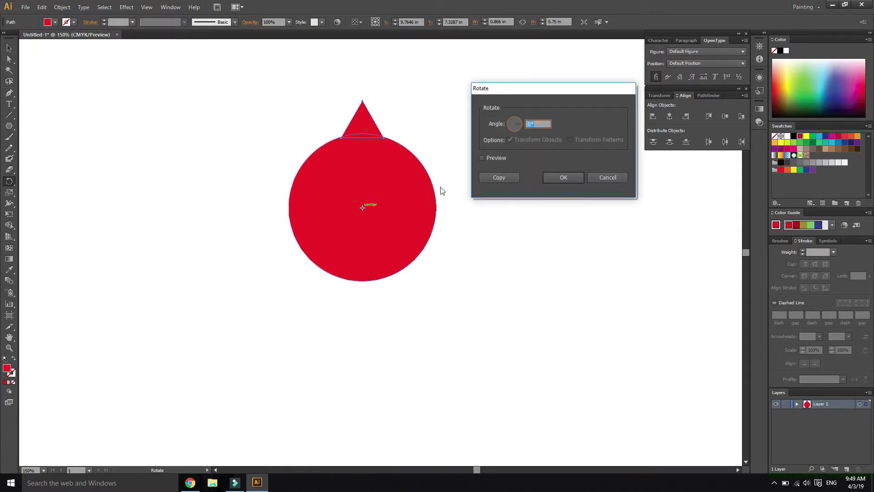
mouse_move(554, 92)
mouse_down()
mouse_move(567, 168)
mouse_move(565, 91)
mouse_up()
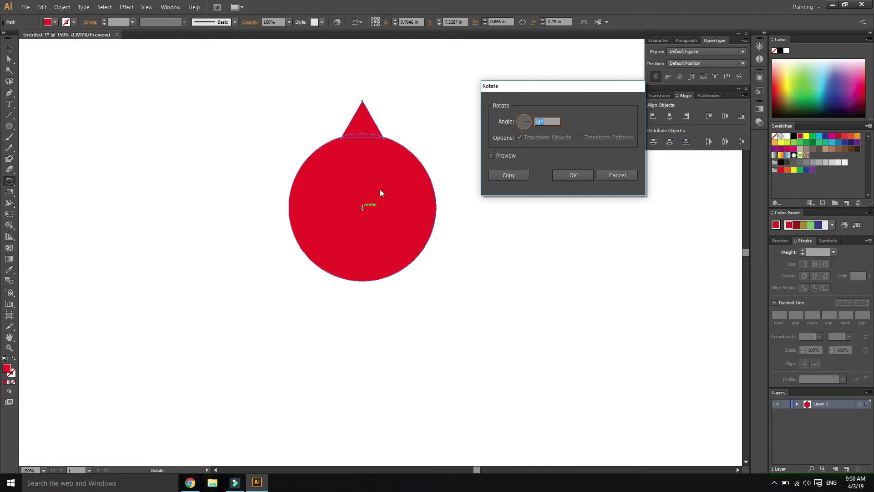
click(10, 482)
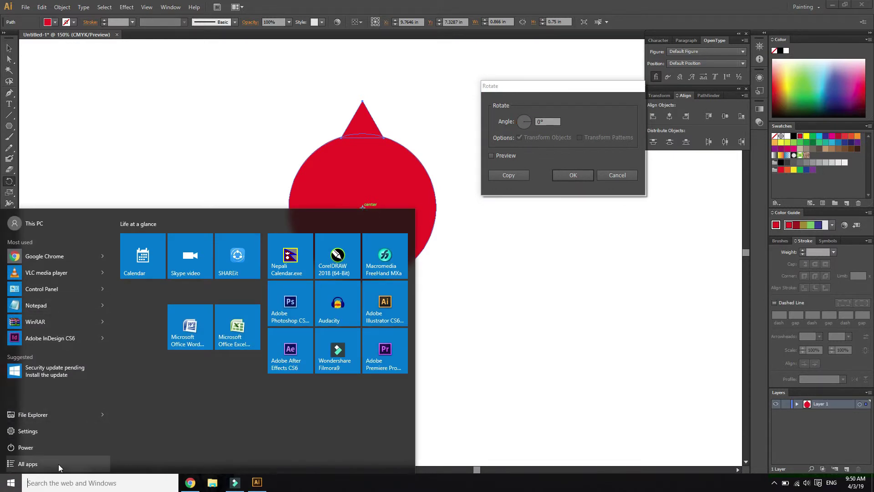
Step: Open Calculator and compute 360 ÷ 16 = 22.5
text(ca)
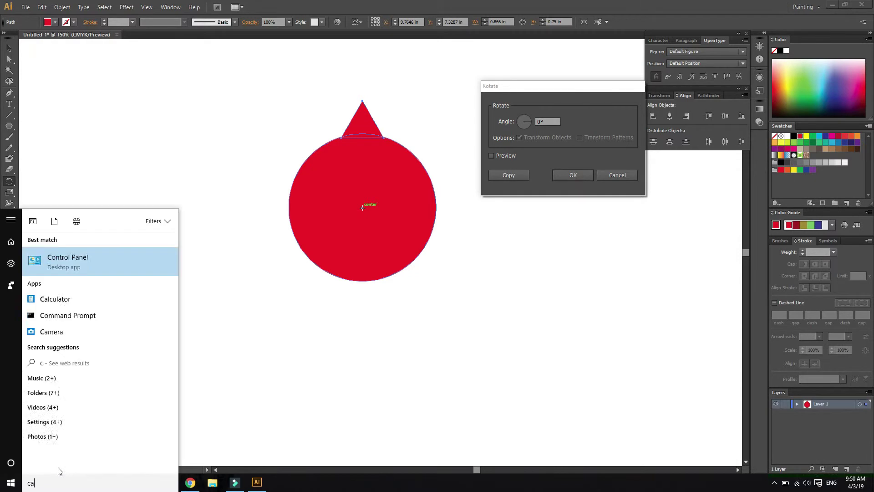
text(l)
click(74, 269)
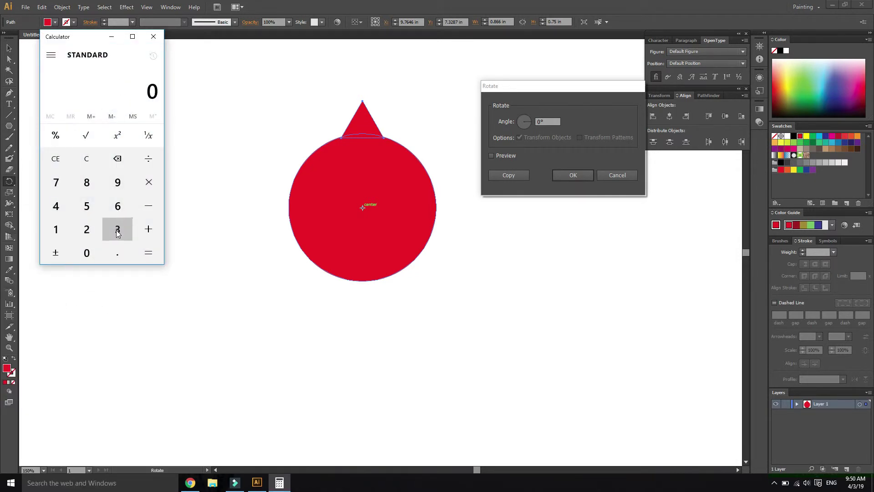
click(118, 233)
click(118, 206)
click(87, 252)
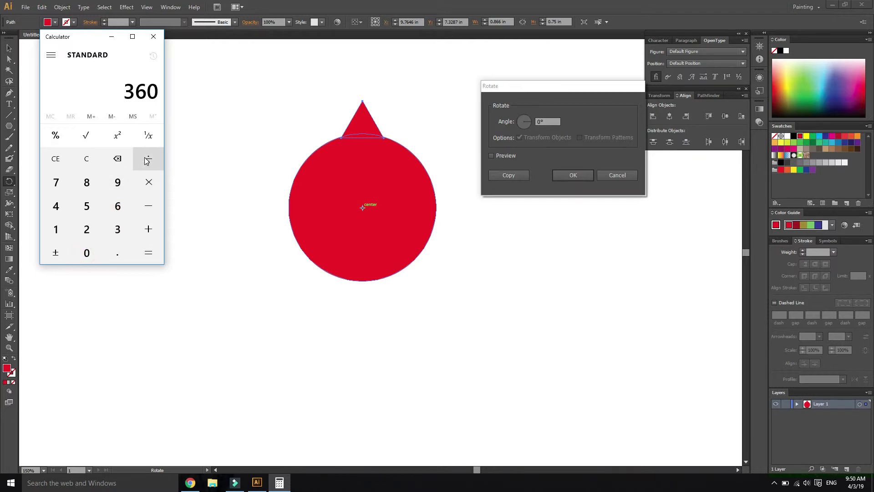
click(146, 159)
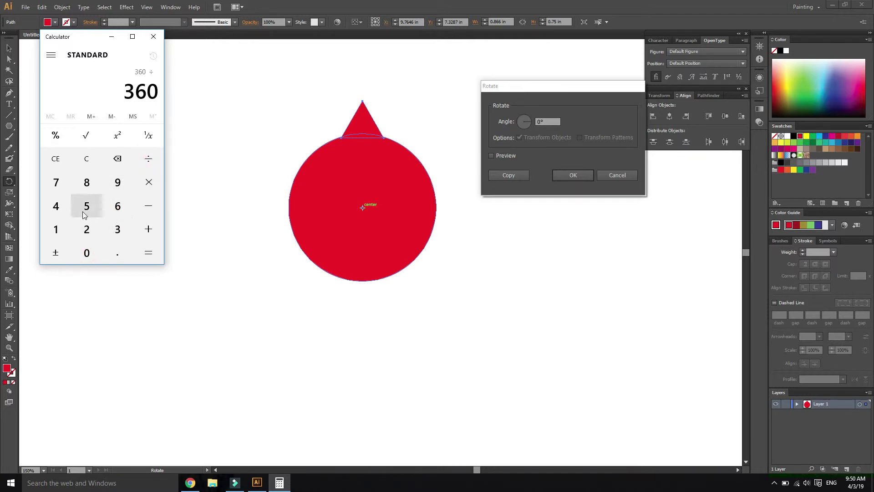
click(57, 226)
click(116, 211)
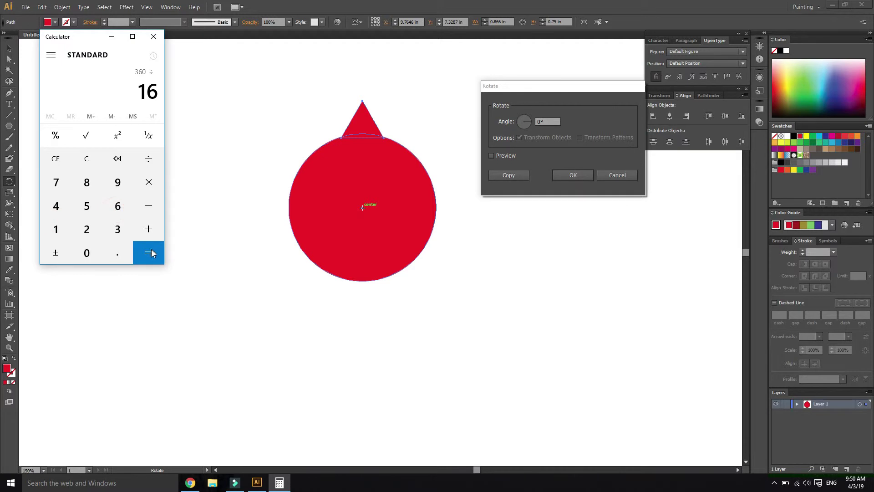
click(153, 253)
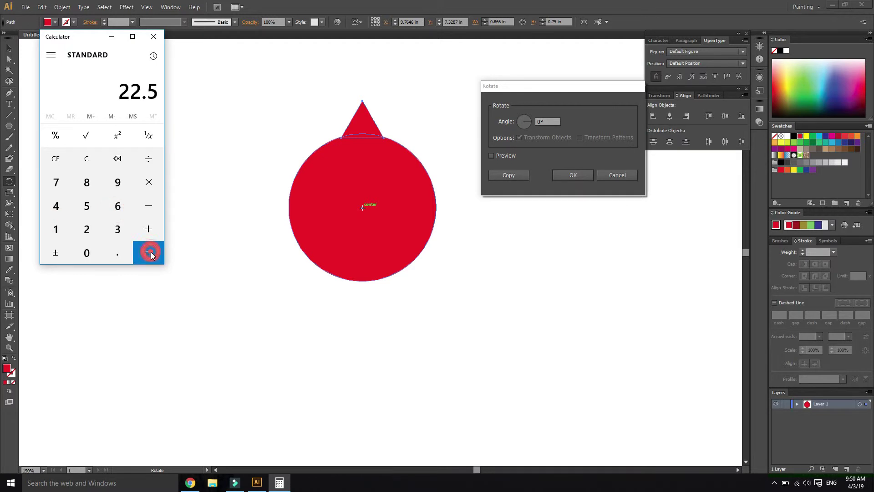
Step: Close Calculator and copy the triangle rotated 22.5° around the circle's centre
click(153, 38)
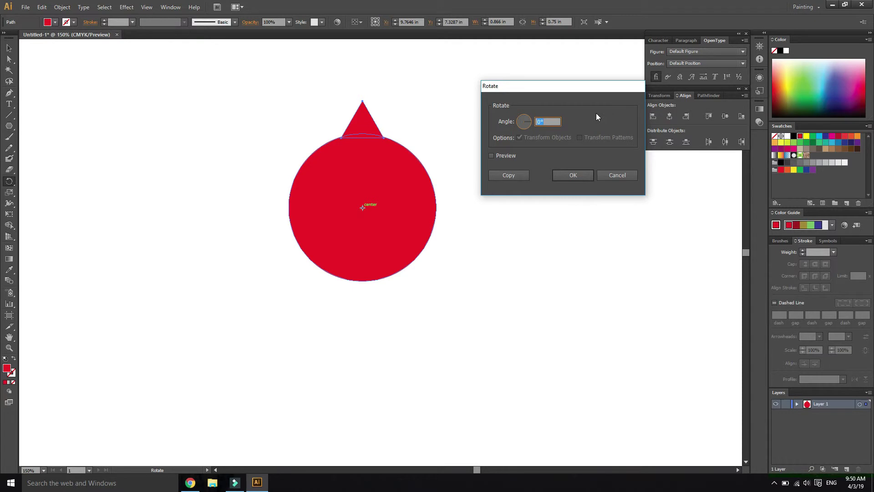
text(32)
click(491, 156)
click(505, 175)
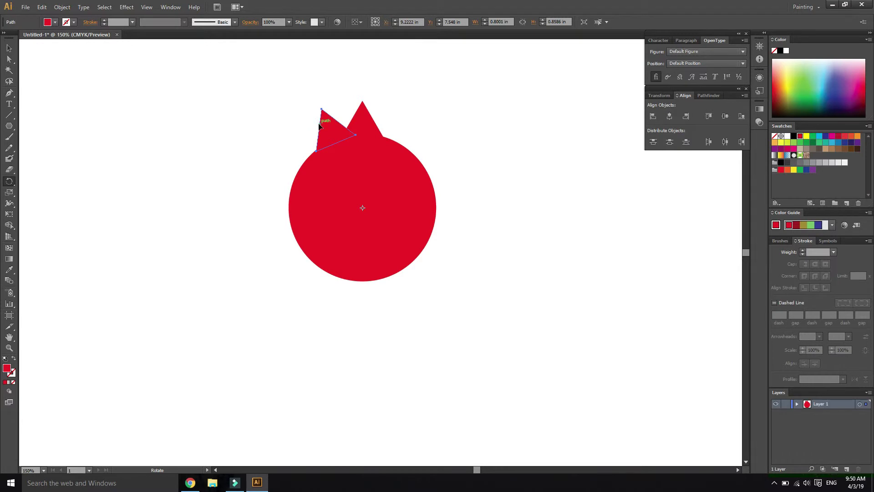
Step: Repeat the rotated copy with Ctrl+D to finish the 16-spike ring, then deselect
key(ctrl)
key(ctrl+d)
key(ctrl+d)
key(ctrl+d)
key(ctrl+d)
key(ctrl+d)
key(ctrl+d)
key(ctrl+d)
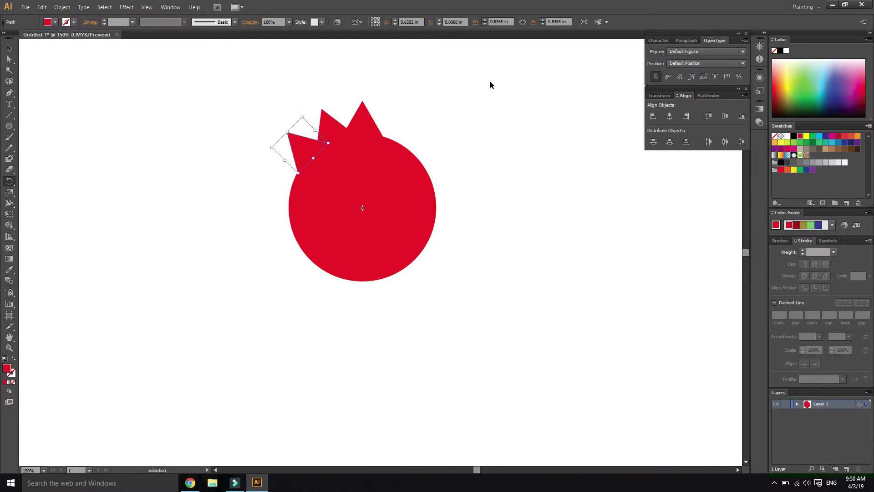
key(ctrl+d)
key(ctrl+d)
key(ctrl+d)
key(ctrl+d)
key(ctrl+d)
key(ctrl+d)
key(ctrl+d)
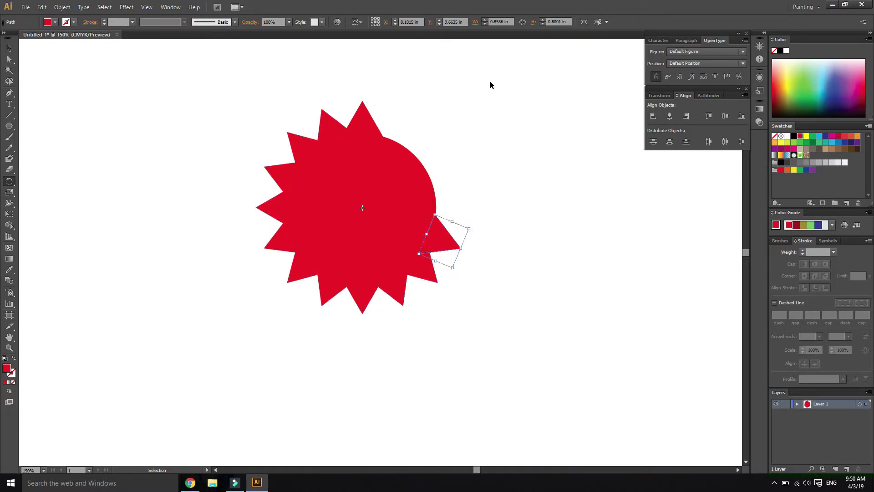
click(9, 47)
click(171, 96)
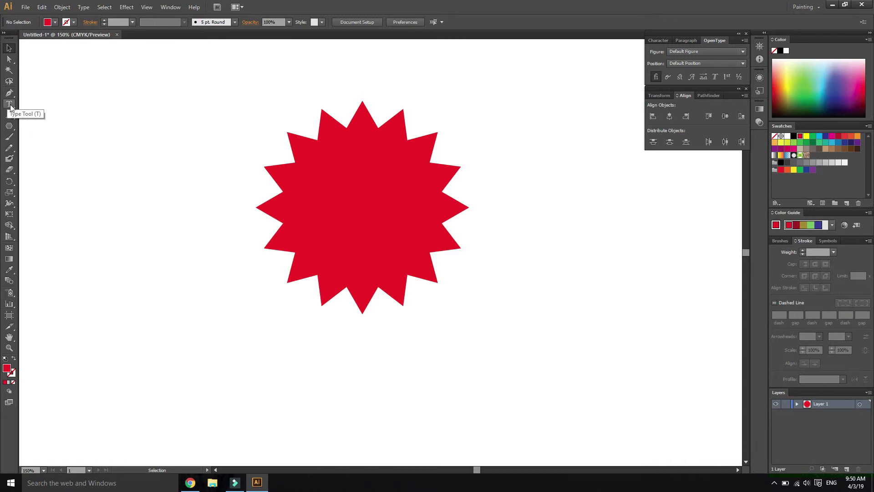
Step: Draw a large circle with no fill and a red outline, placed over the starburst
click(9, 125)
drag(12, 130, 35, 146)
drag(219, 60, 397, 223)
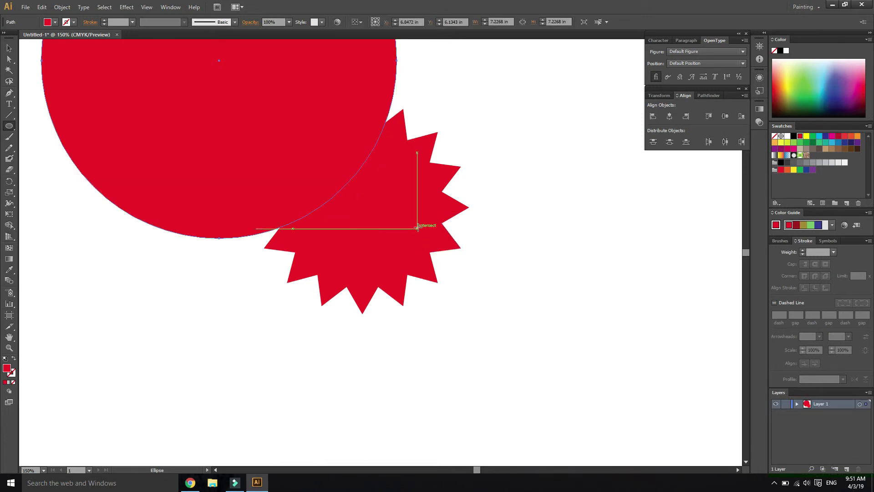
click(8, 45)
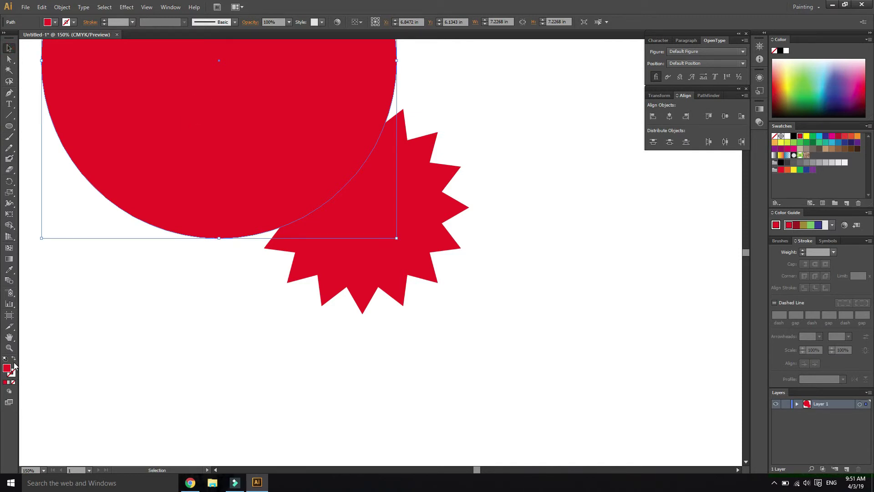
click(12, 383)
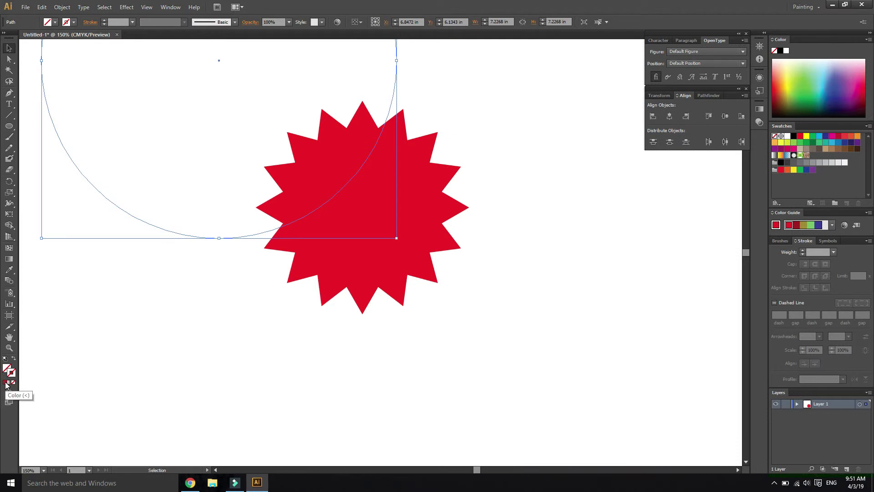
click(6, 384)
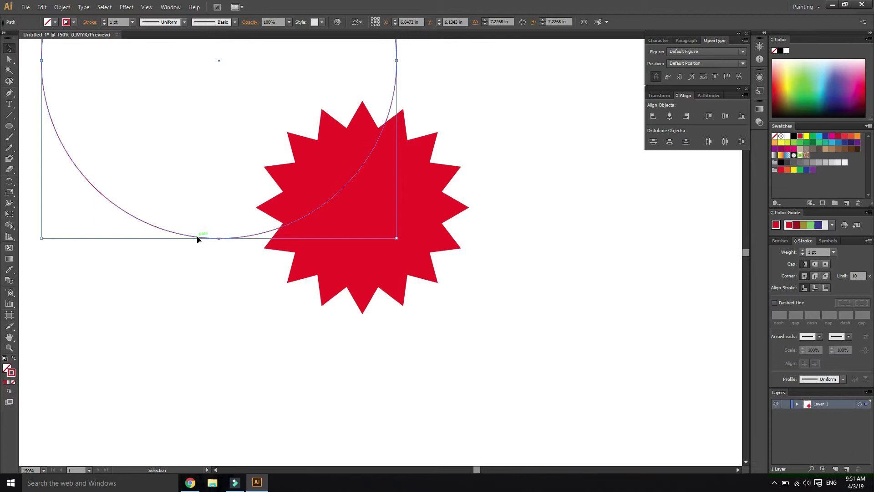
drag(209, 246, 346, 320)
Step: Move the circle upward and stretch it taller so it overlaps the first
click(617, 348)
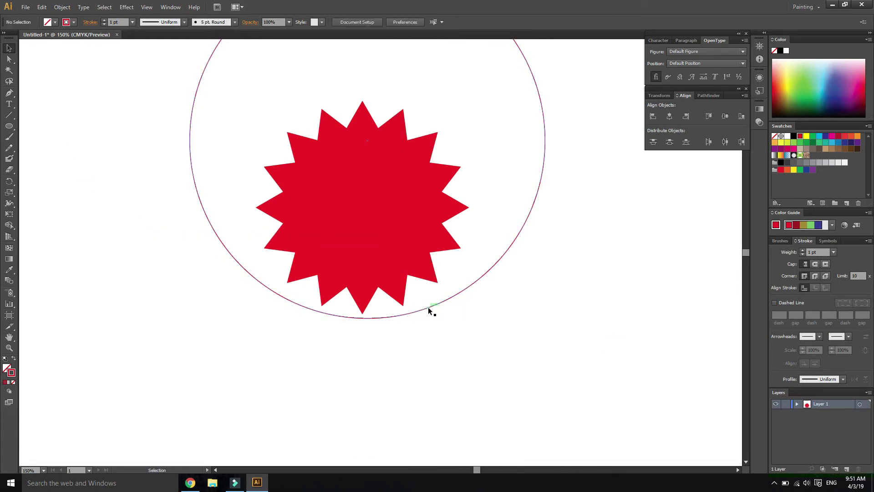
click(429, 309)
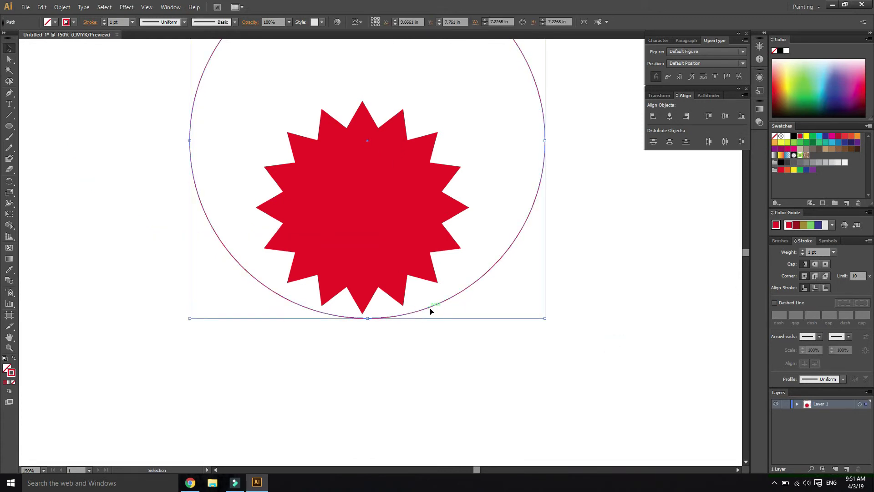
drag(430, 310, 419, 247)
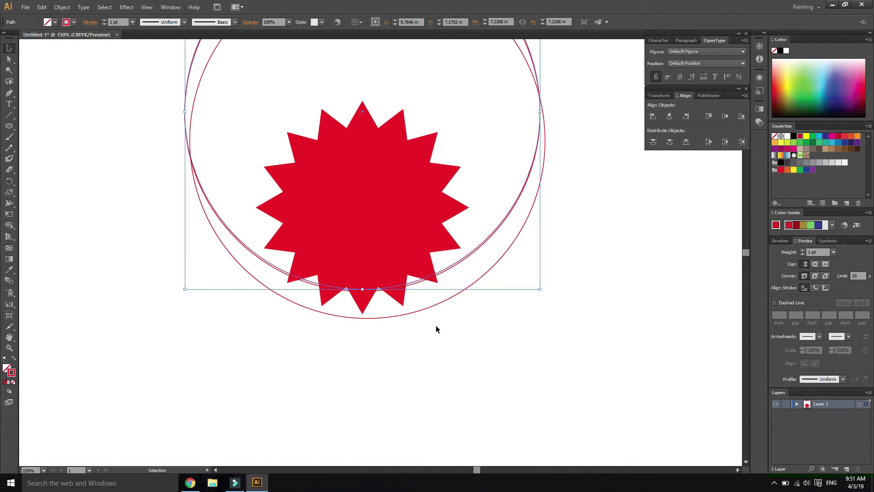
scroll(435, 331, up, 1)
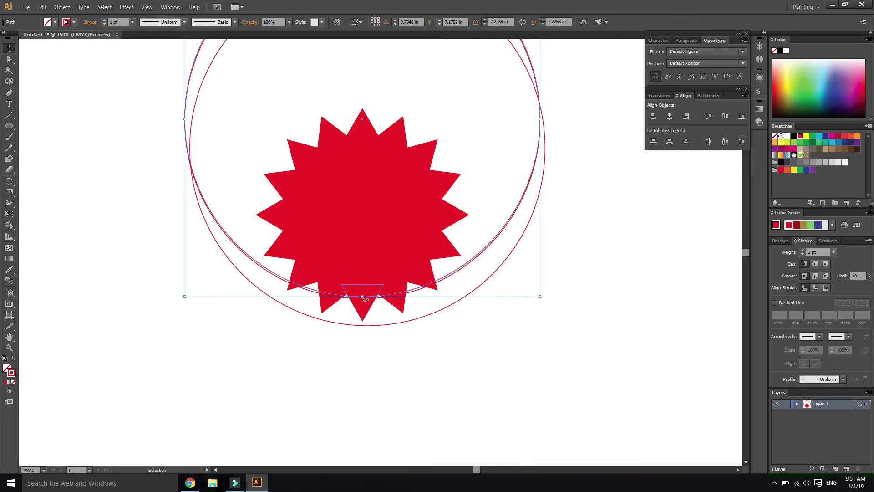
drag(365, 298, 370, 325)
click(371, 332)
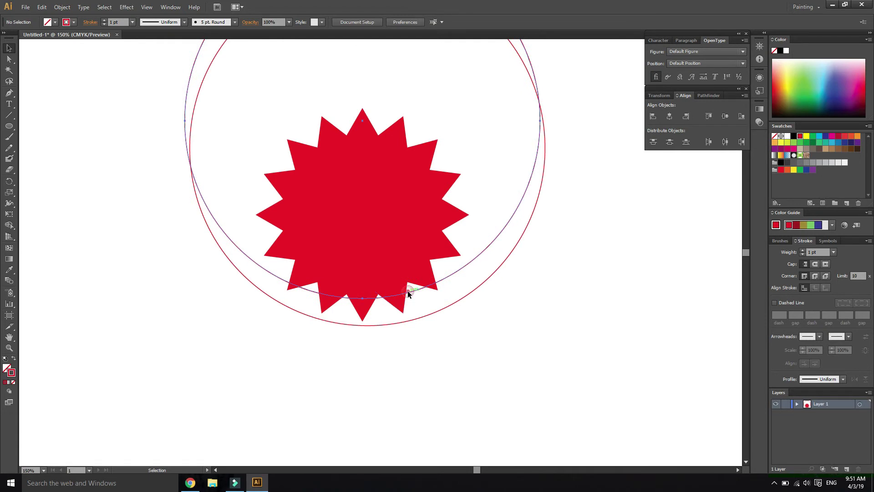
drag(408, 292, 409, 243)
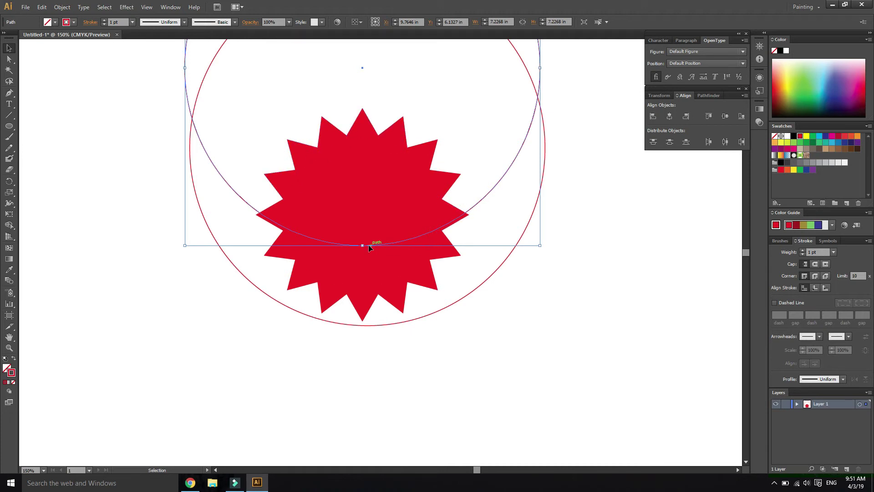
mouse_move(362, 246)
mouse_down()
mouse_move(371, 248)
mouse_move(363, 246)
mouse_up()
key(ctrl+0)
Step: Horizontally center the two circles, then marquee-select both circles and the star
click(548, 155)
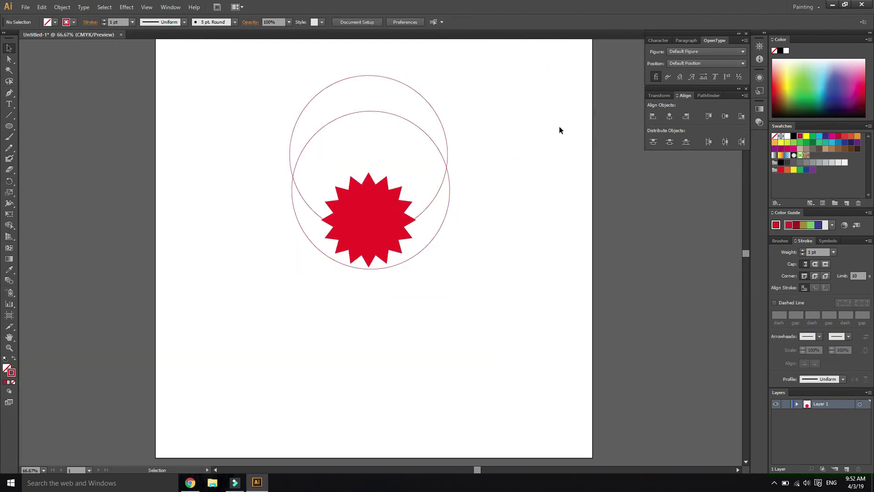
click(426, 136)
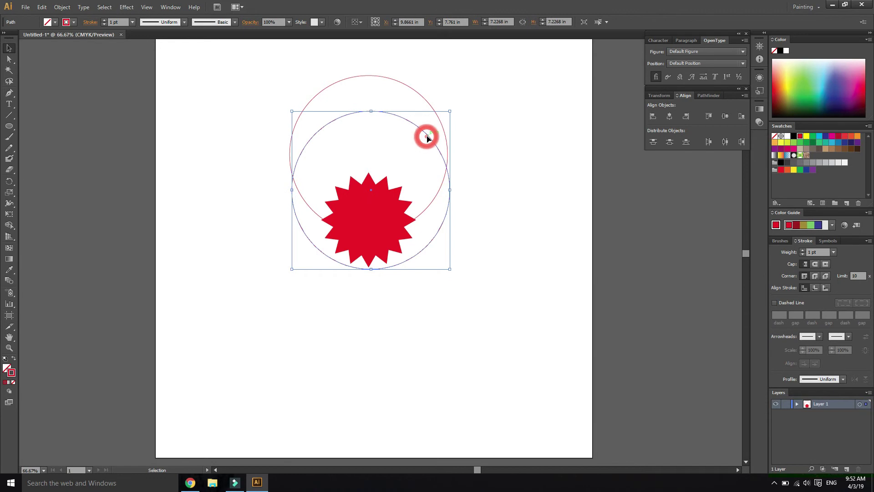
shift+click(412, 88)
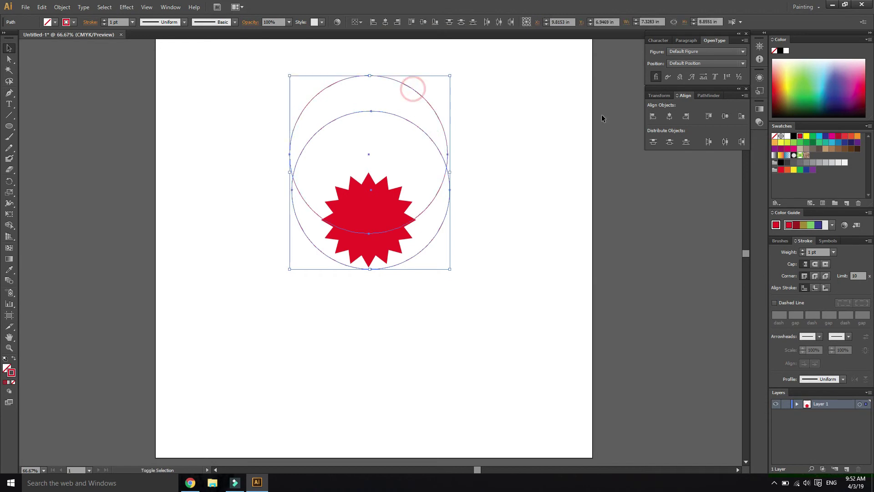
click(669, 117)
click(567, 135)
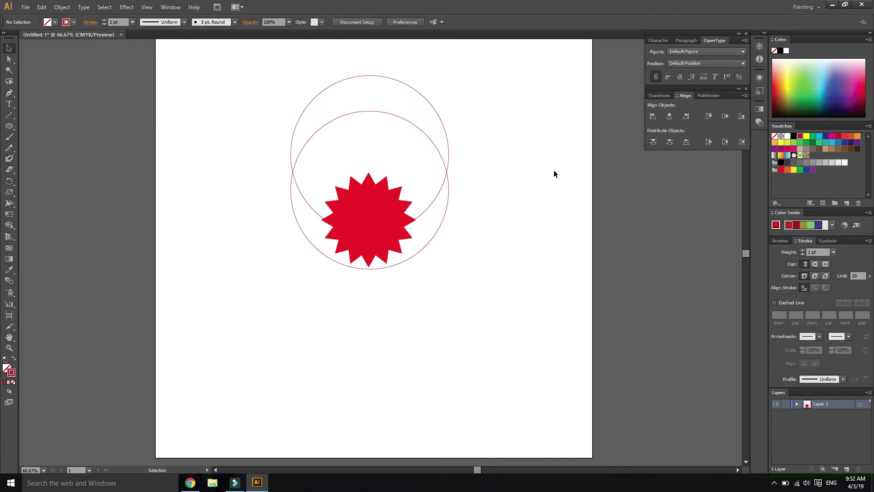
drag(241, 63, 506, 295)
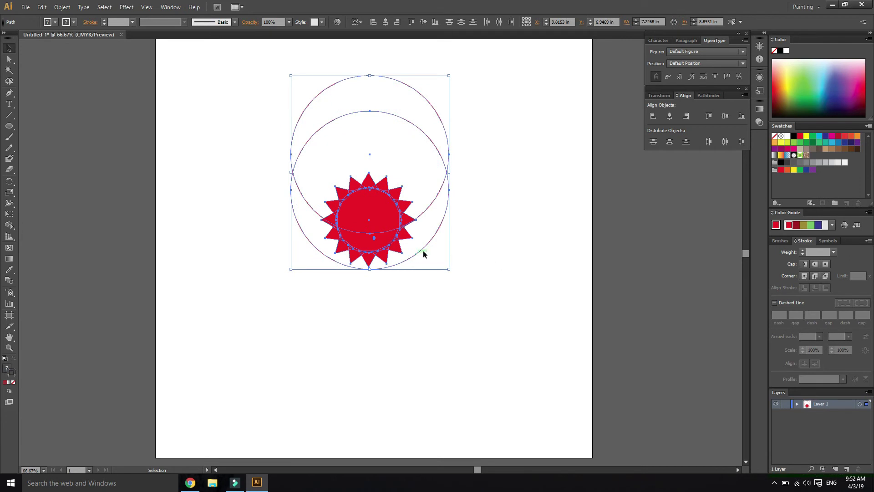
Step: Alt-drag with the Shape Builder to delete the upper circle region, leaving a crescent
click(9, 226)
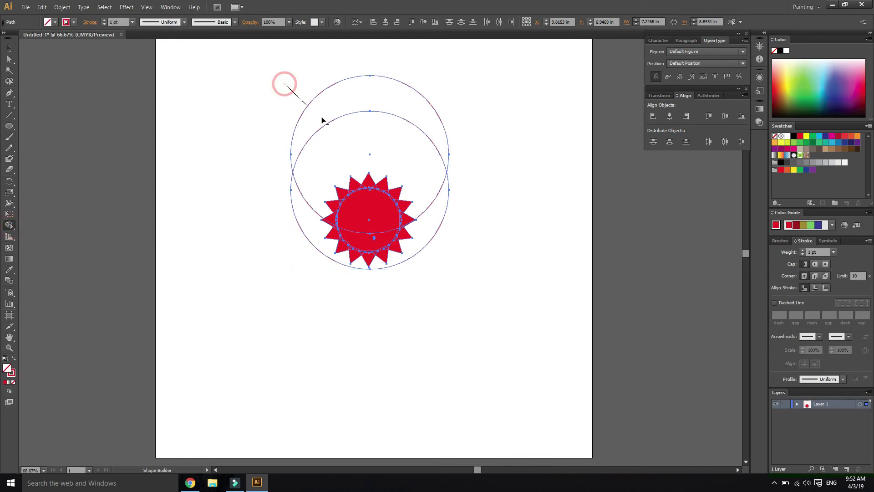
alt+drag(321, 117, 351, 138)
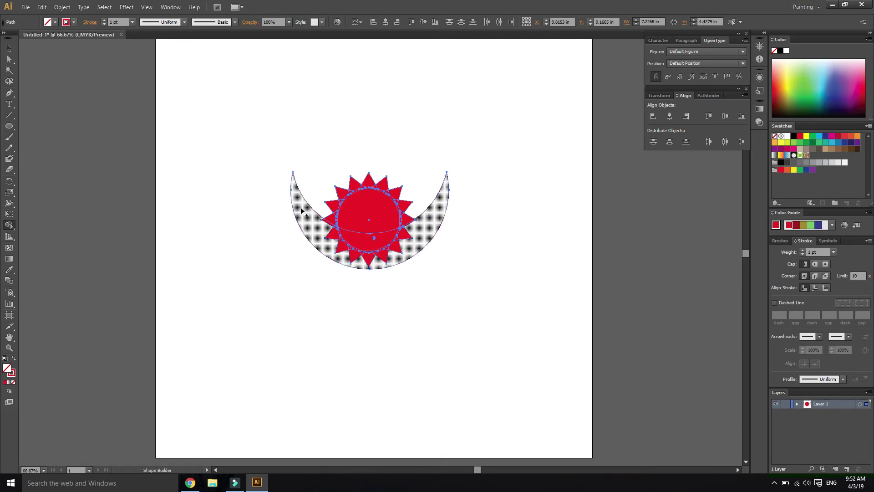
click(9, 48)
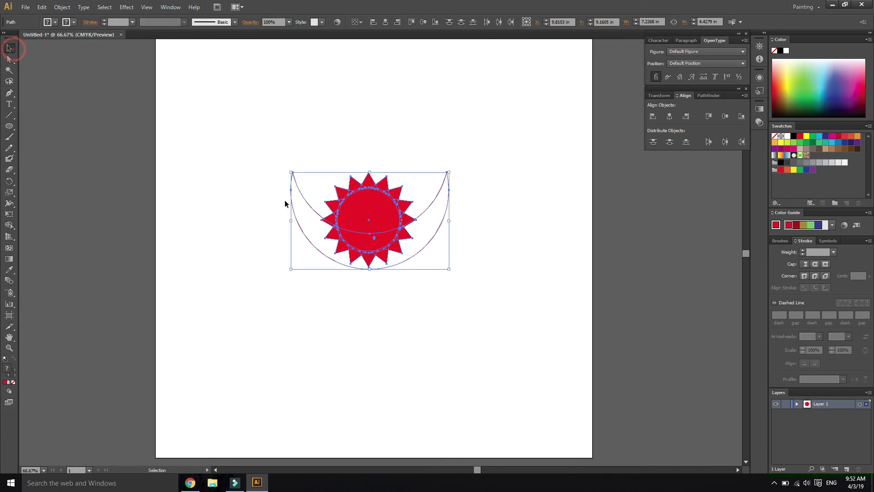
click(309, 216)
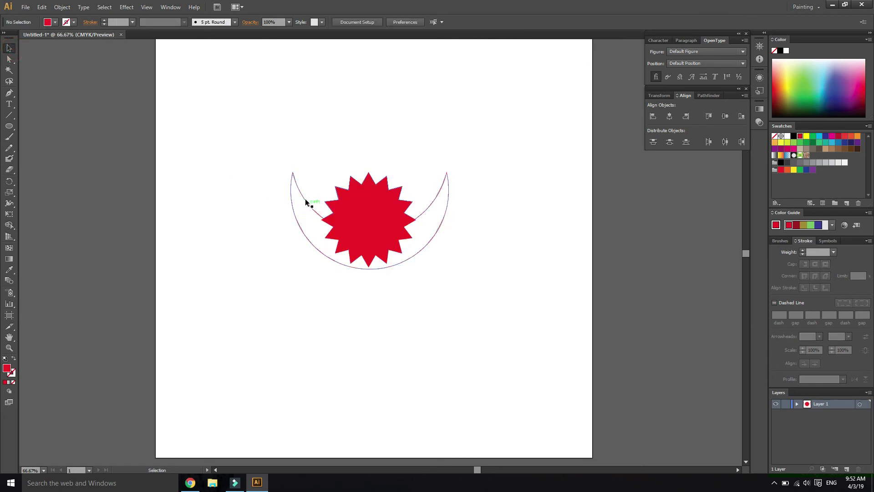
Step: Swap the crescent's fill and stroke so it becomes solid red
click(305, 197)
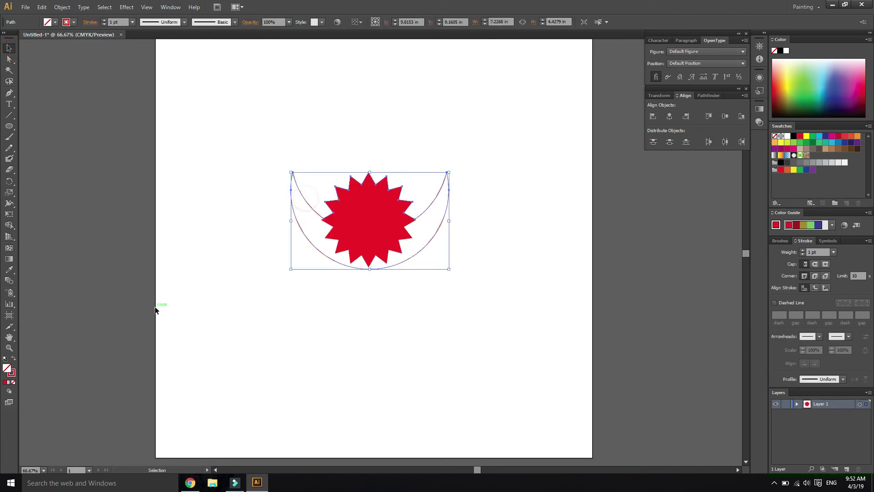
click(14, 358)
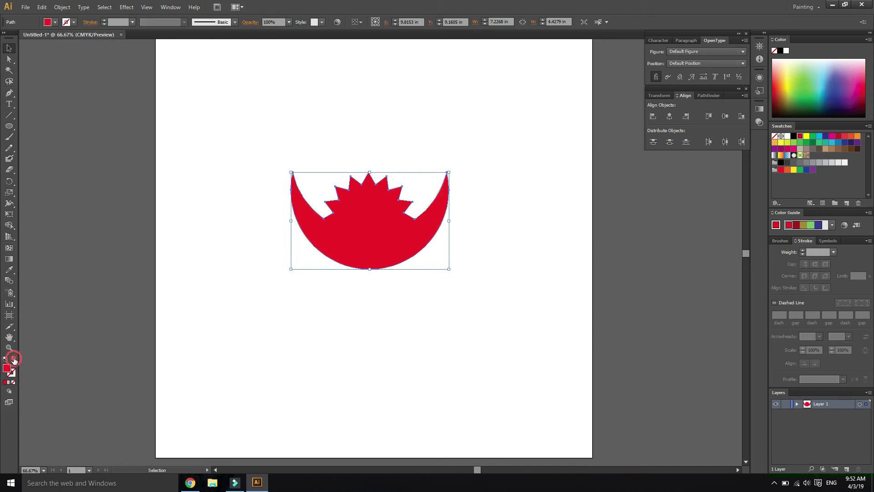
click(385, 326)
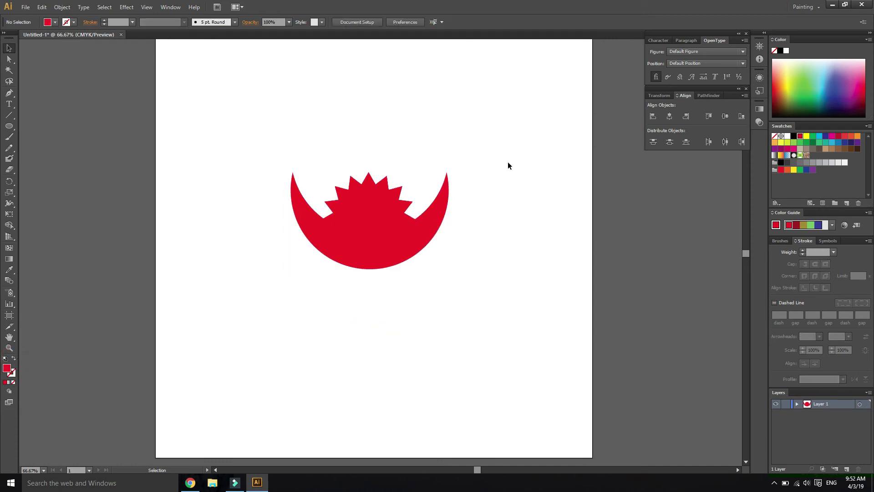
Step: Select the crescent and star together and group them into one object
drag(246, 118, 534, 350)
right_click(403, 239)
click(426, 282)
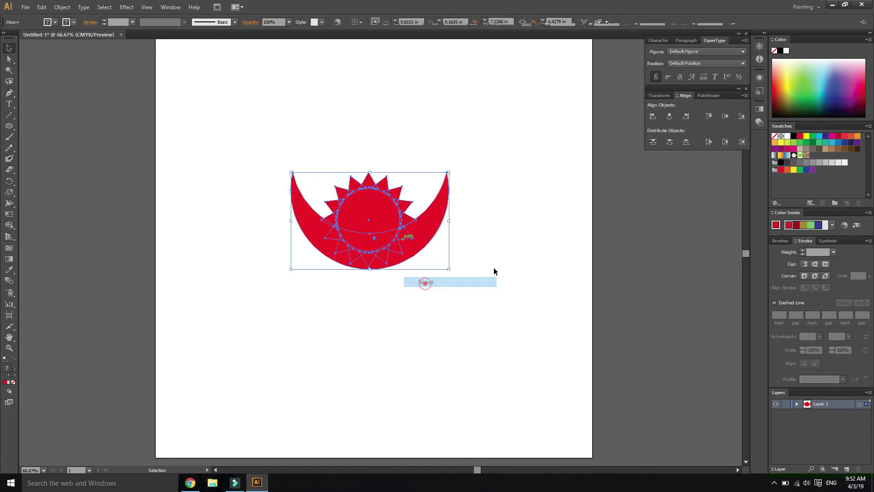
Step: Change the grouped artwork's fill from red to dark blue
click(788, 97)
drag(804, 92, 849, 97)
click(508, 168)
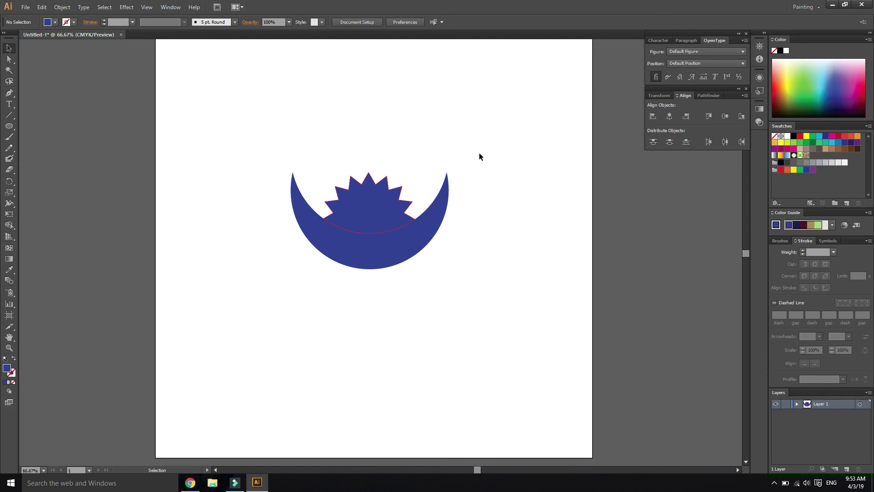
click(511, 108)
click(774, 483)
click(773, 465)
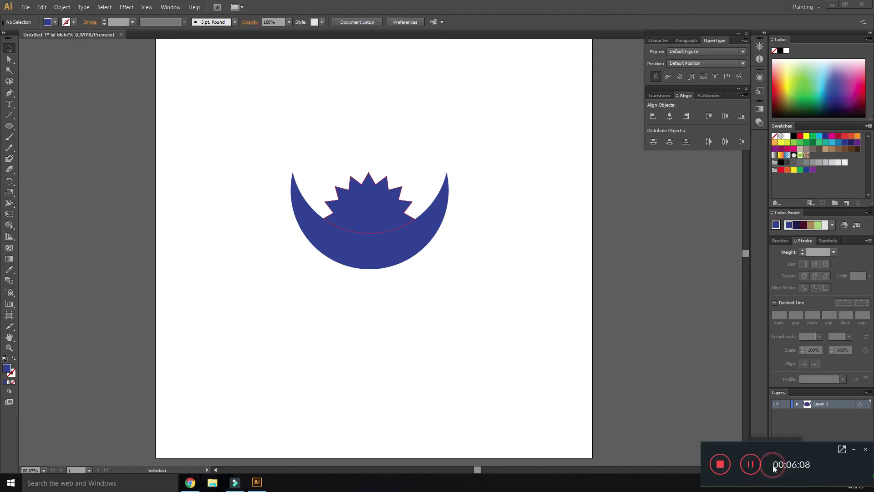